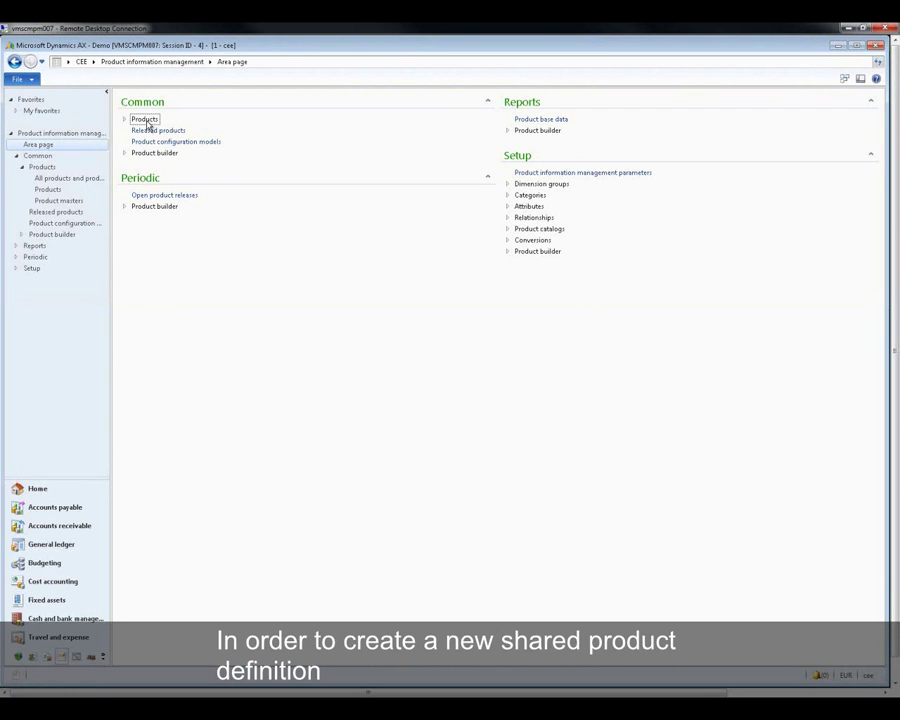
- Start a new product from the Products list page and set its product type to Item
click(124, 120)
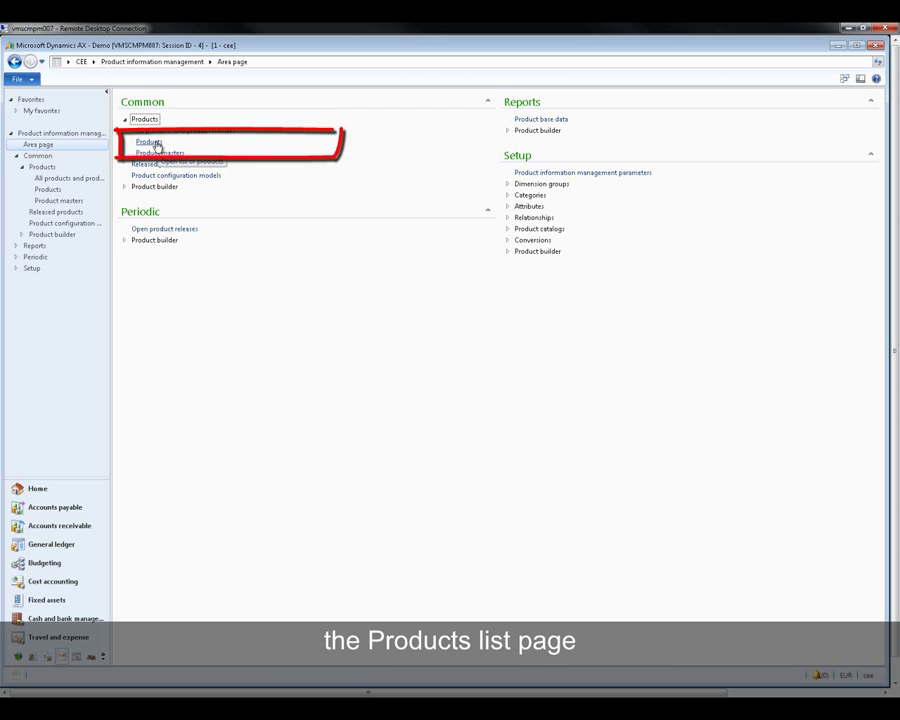
click(150, 142)
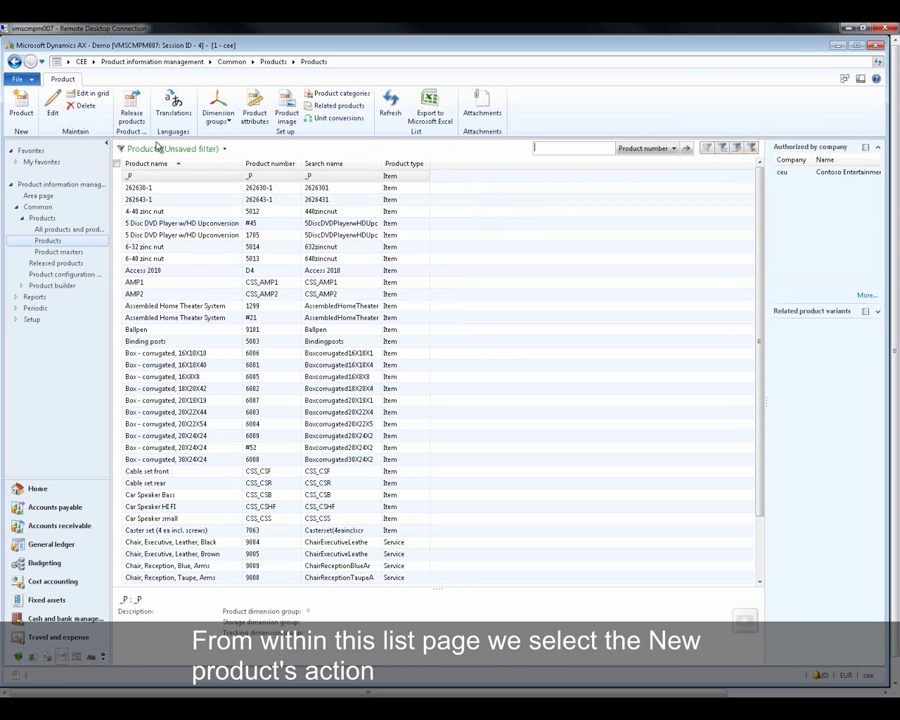
click(15, 113)
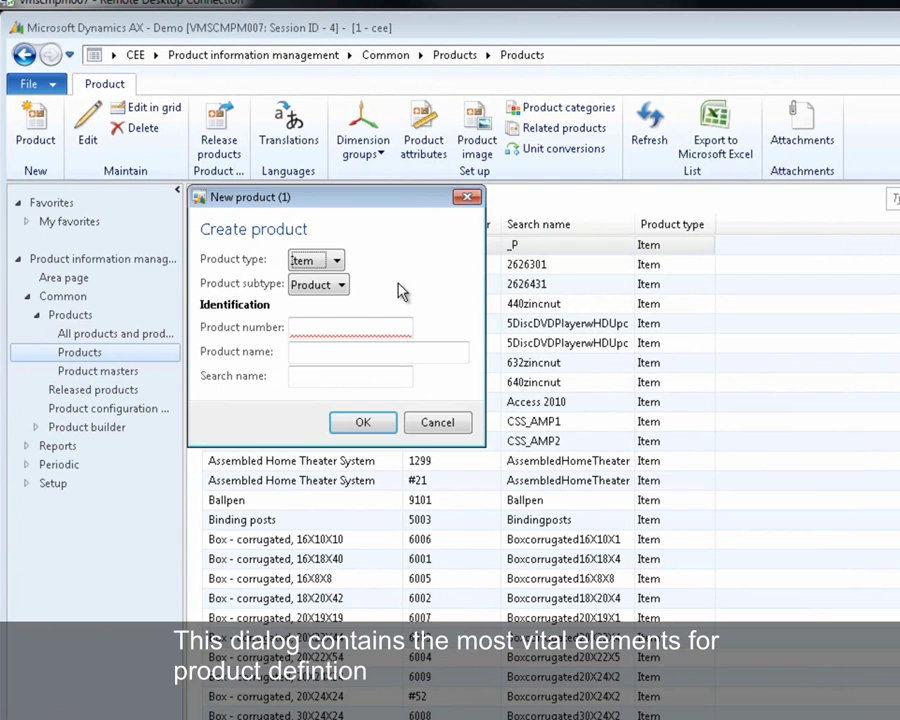
click(339, 262)
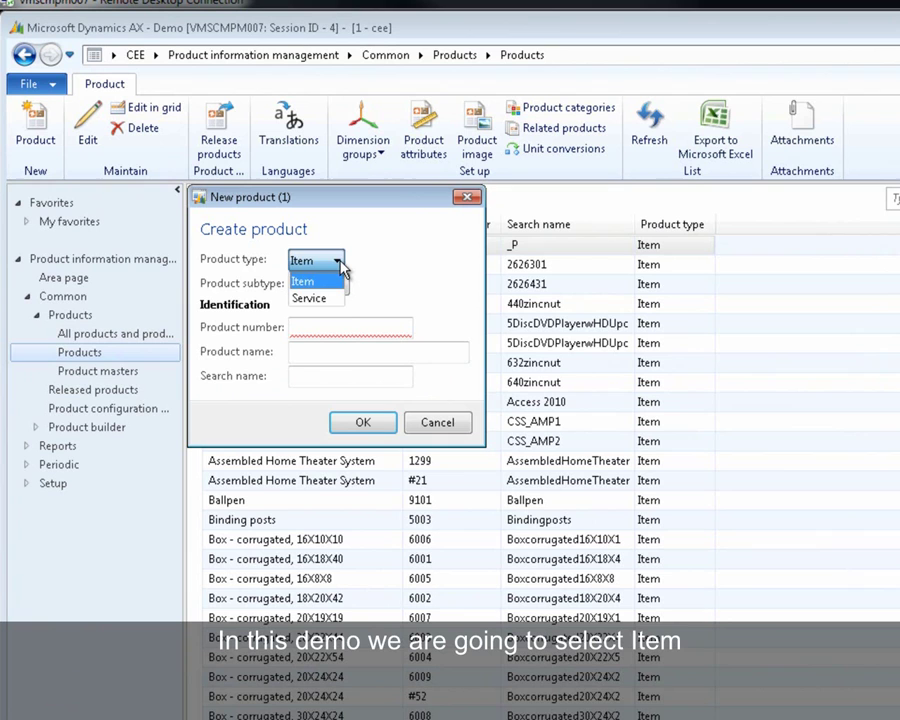
click(338, 281)
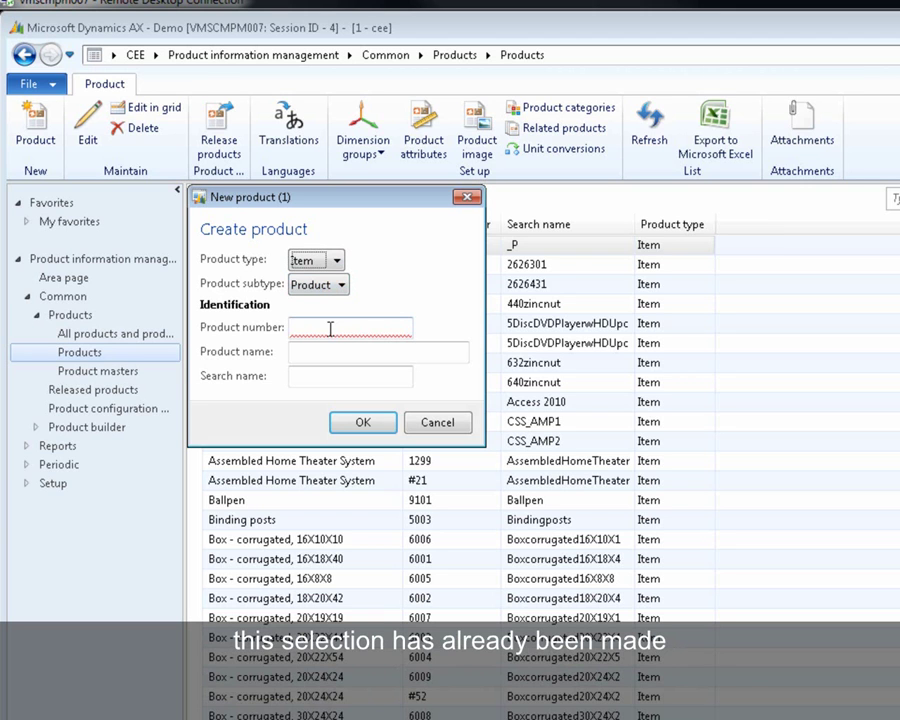
- Create the product with number 001, name "Color inkjet printer" and search name "Printer"
click(331, 328)
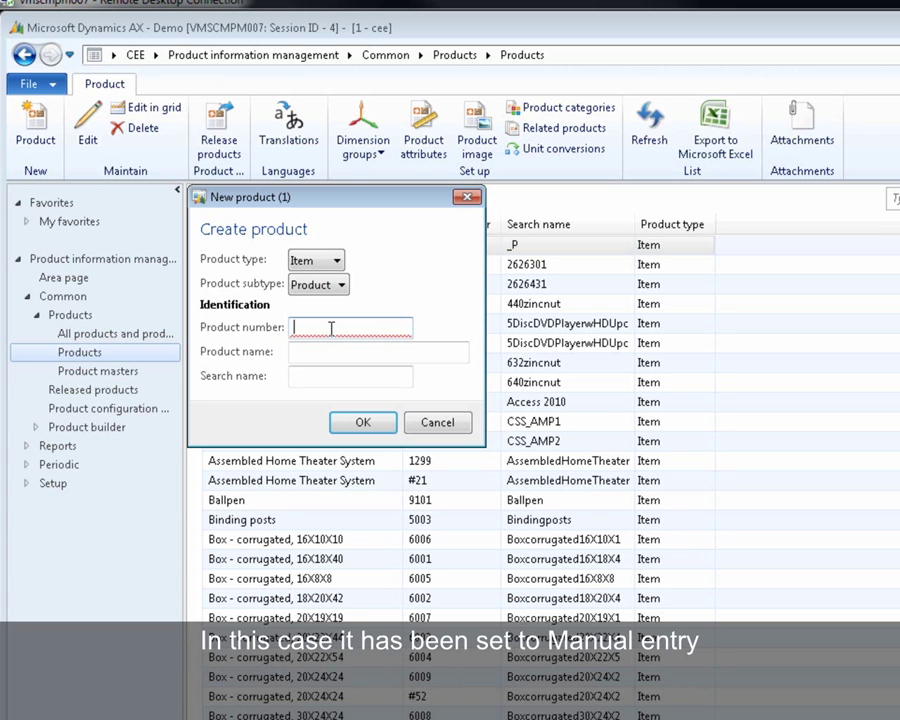
text(001)
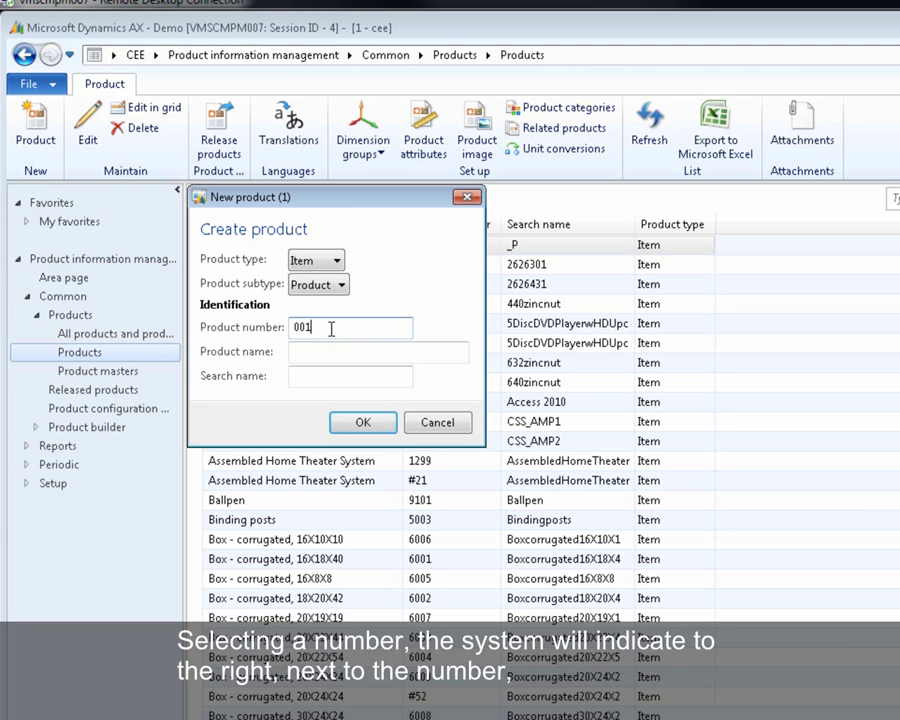
key(Tab)
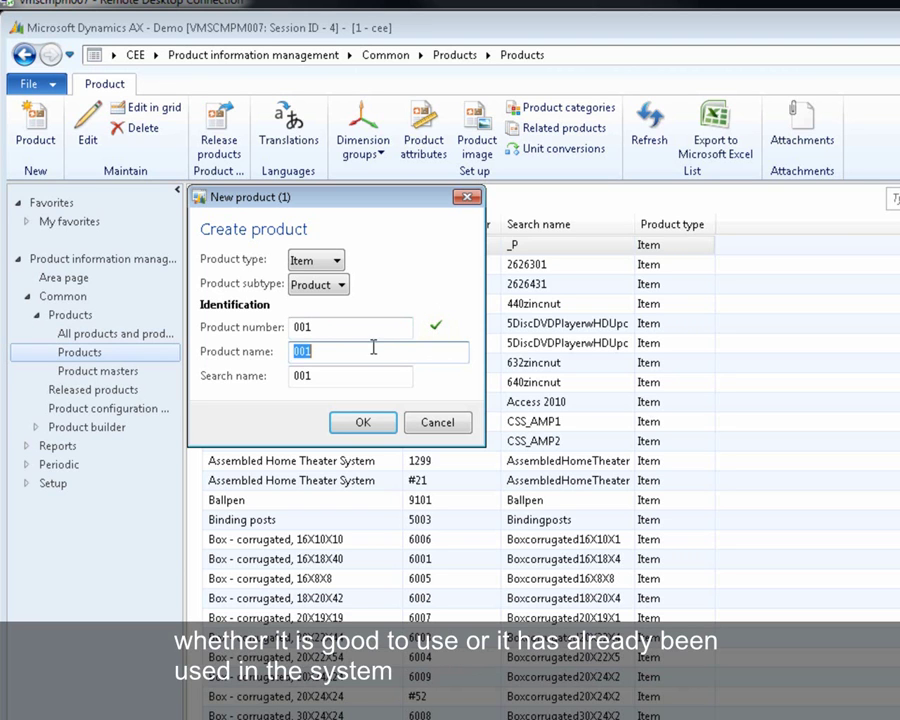
click(422, 352)
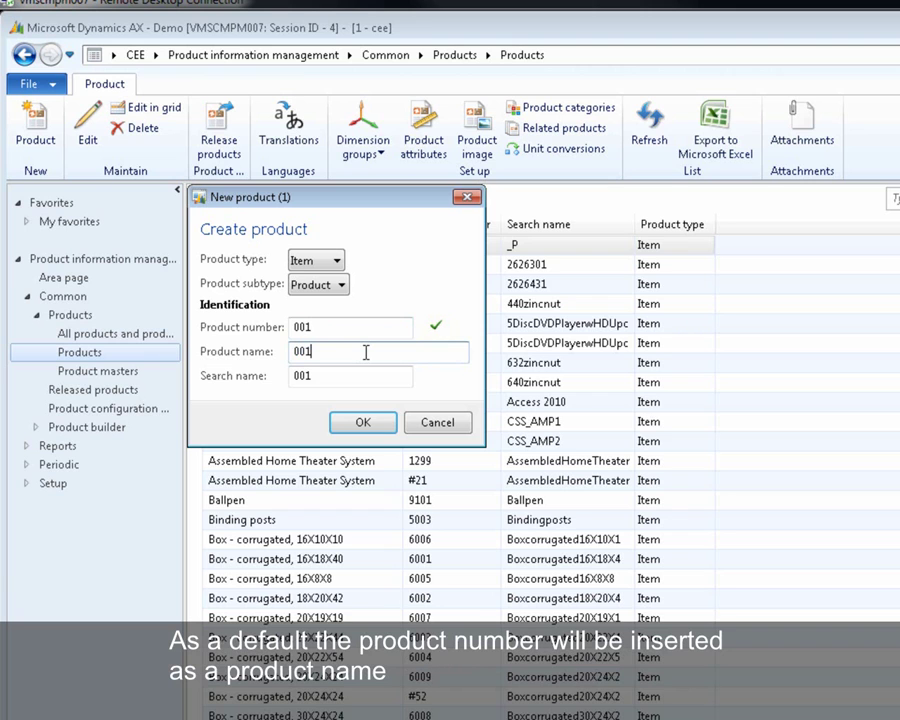
key(BackSpace)
key(BackSpace)
key(BackSpace)
text(Color inkjet printer)
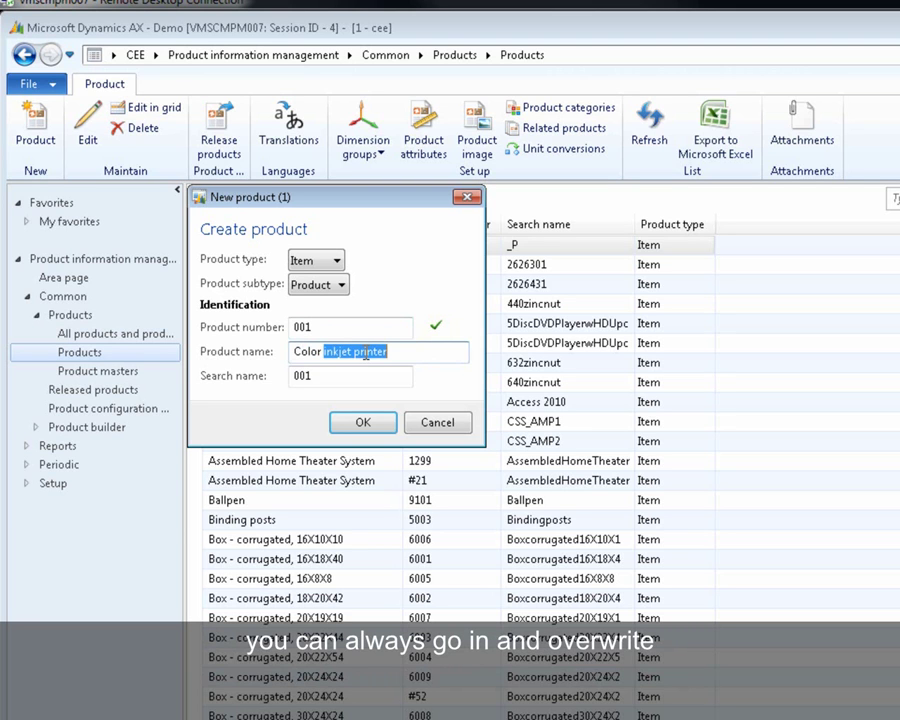
key(Tab)
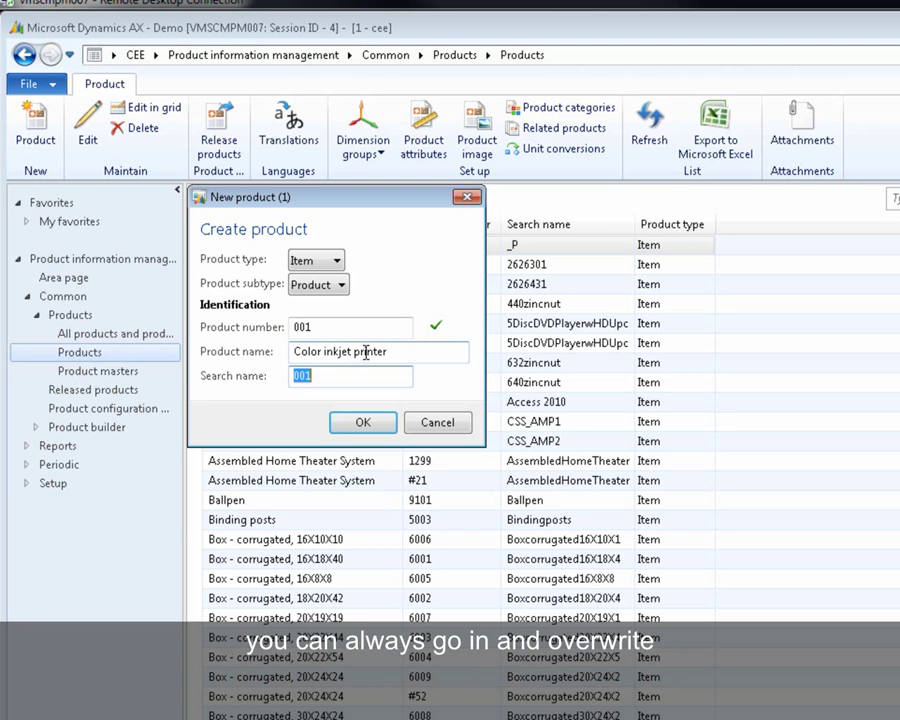
text(Printer)
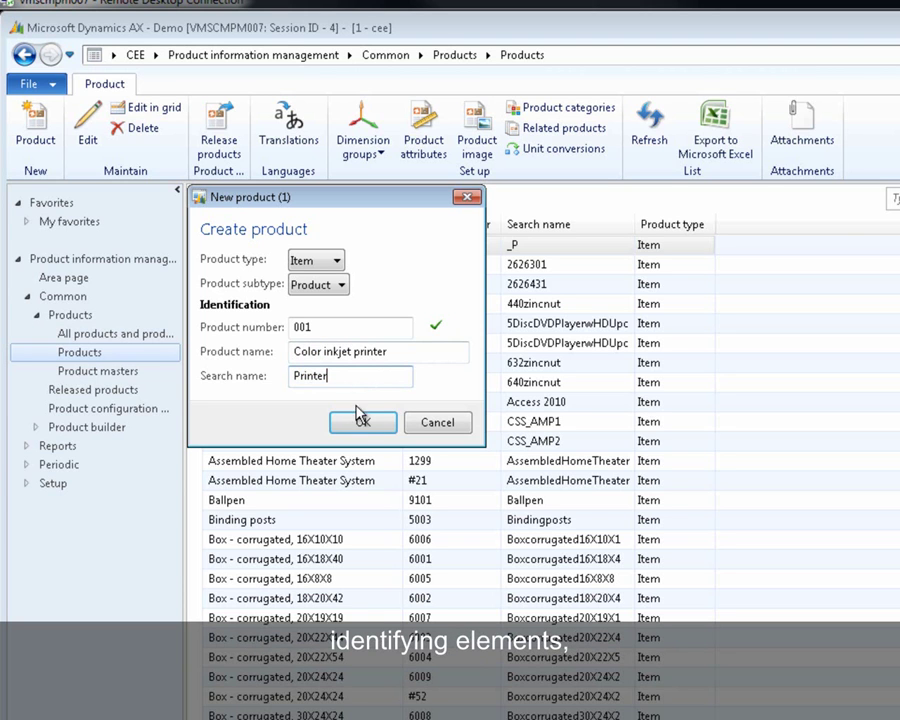
click(362, 423)
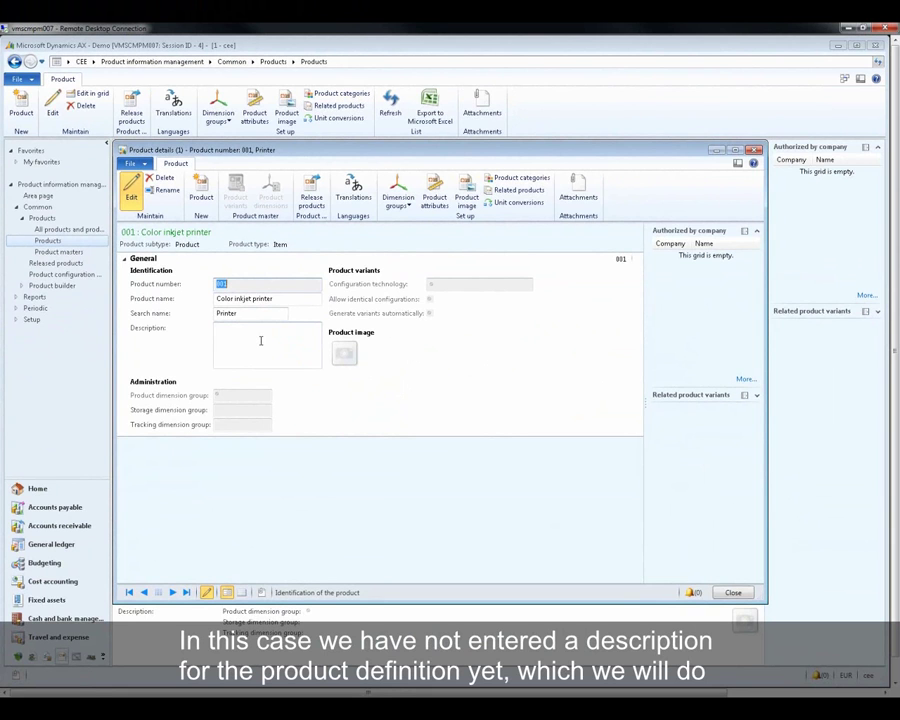
- Enter the product description "Standard office desk printer" and view the dimension group assignment, leaving the groups blank
click(260, 341)
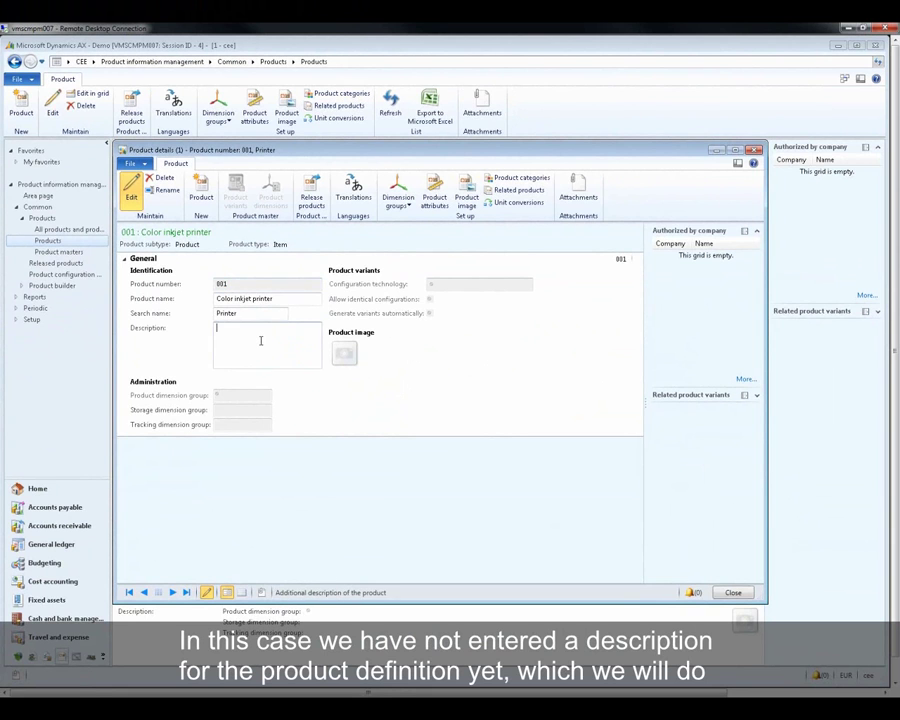
text(Standard office desk printer)
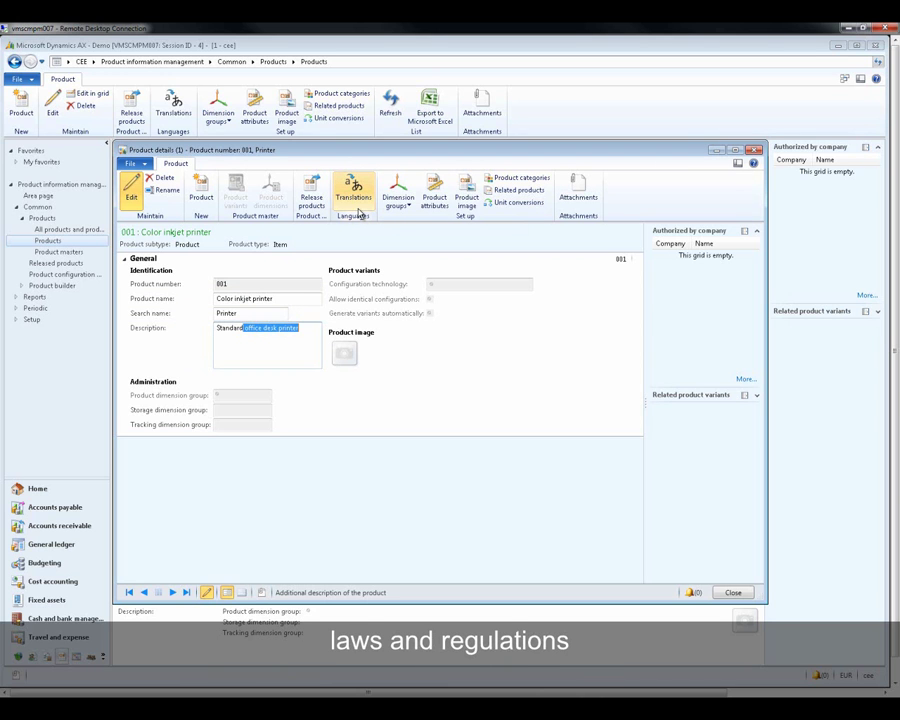
click(410, 205)
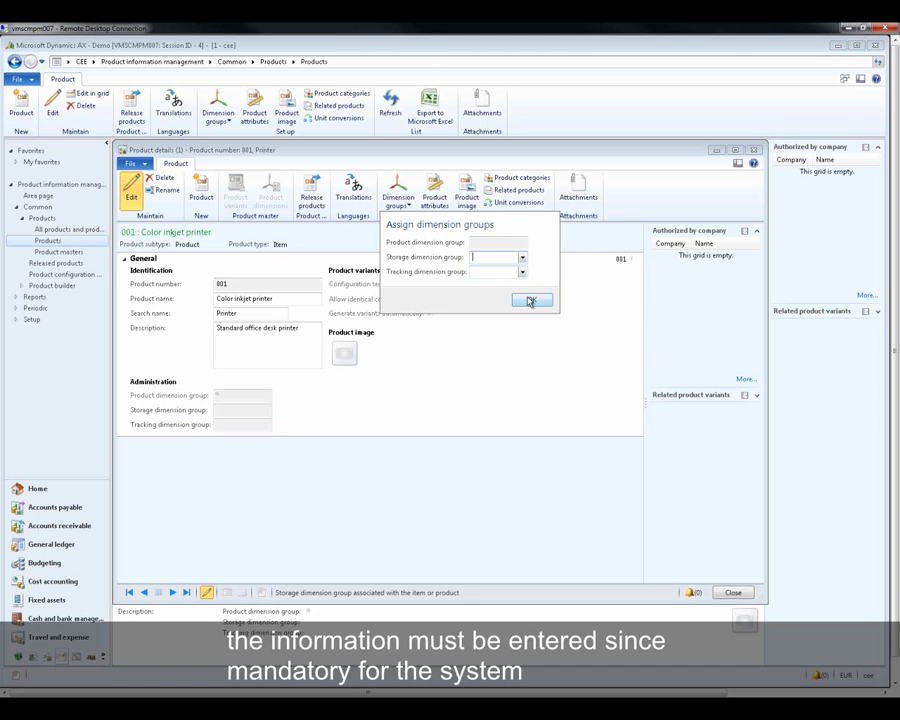
click(528, 299)
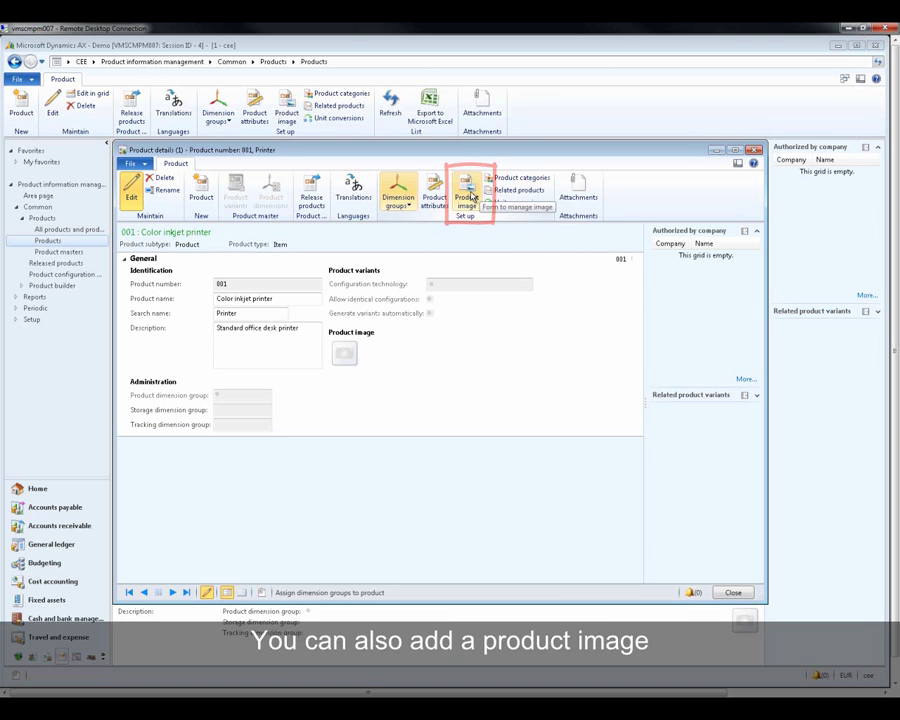
- Attach the picture "hp 2200xi business inkjet color printer" to the product as a File document and make it the default image
click(469, 195)
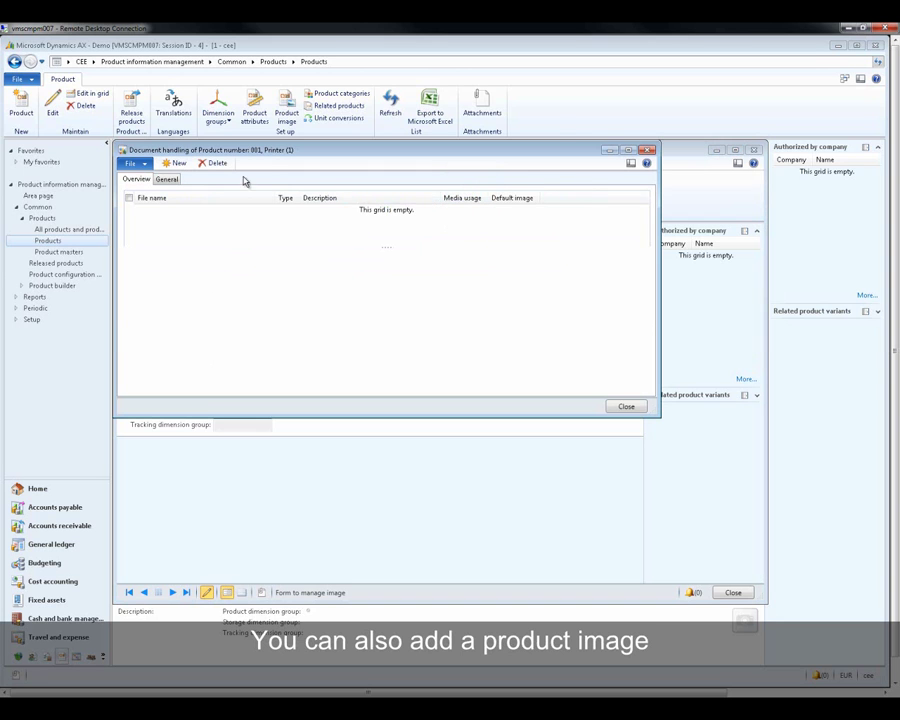
key(ctrl+n)
click(293, 211)
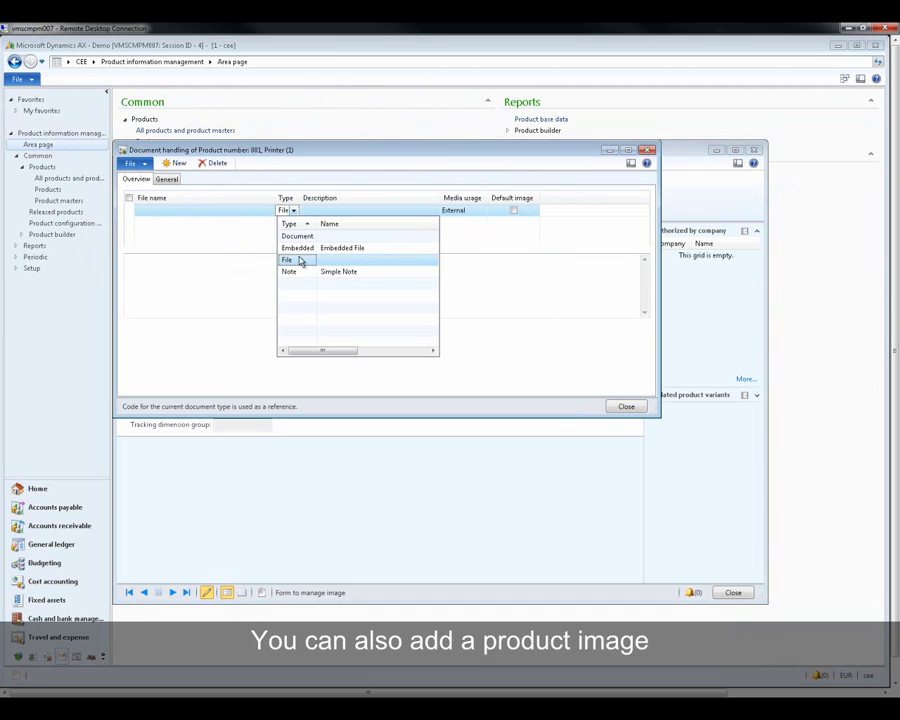
click(300, 260)
click(303, 273)
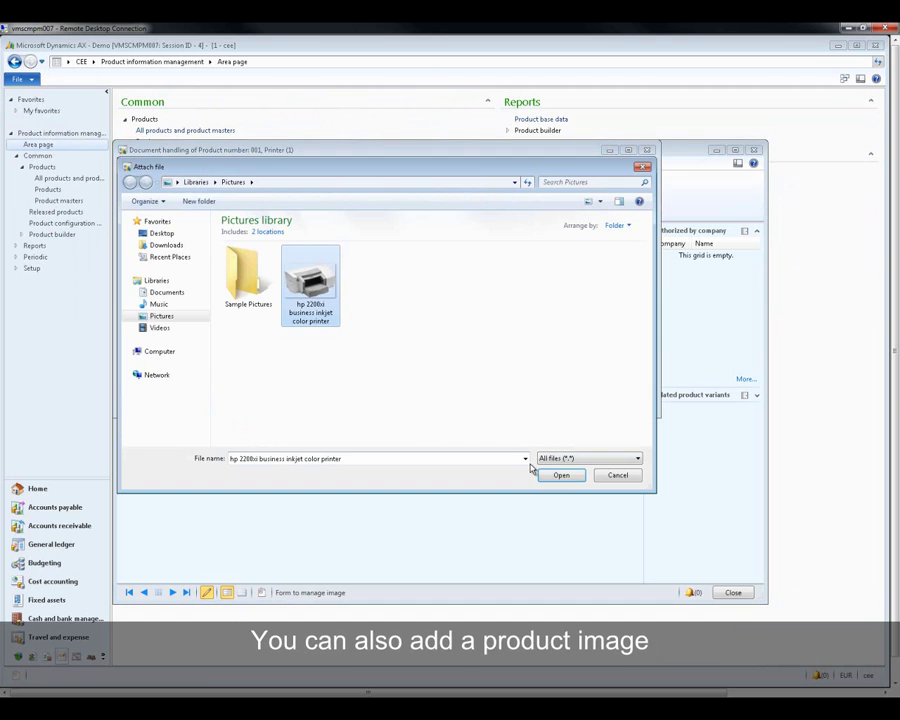
click(563, 475)
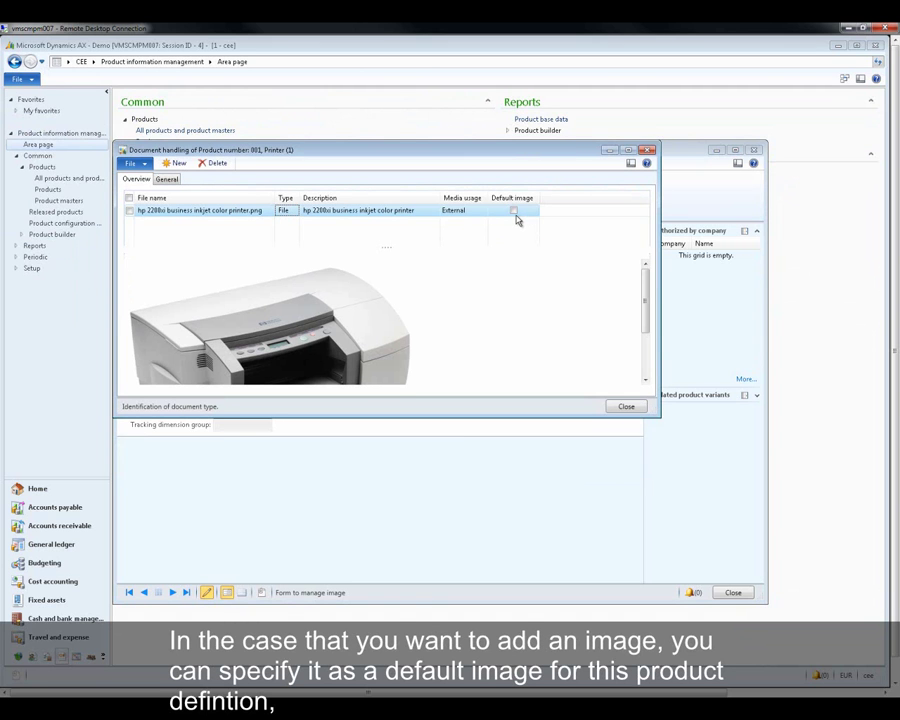
click(514, 211)
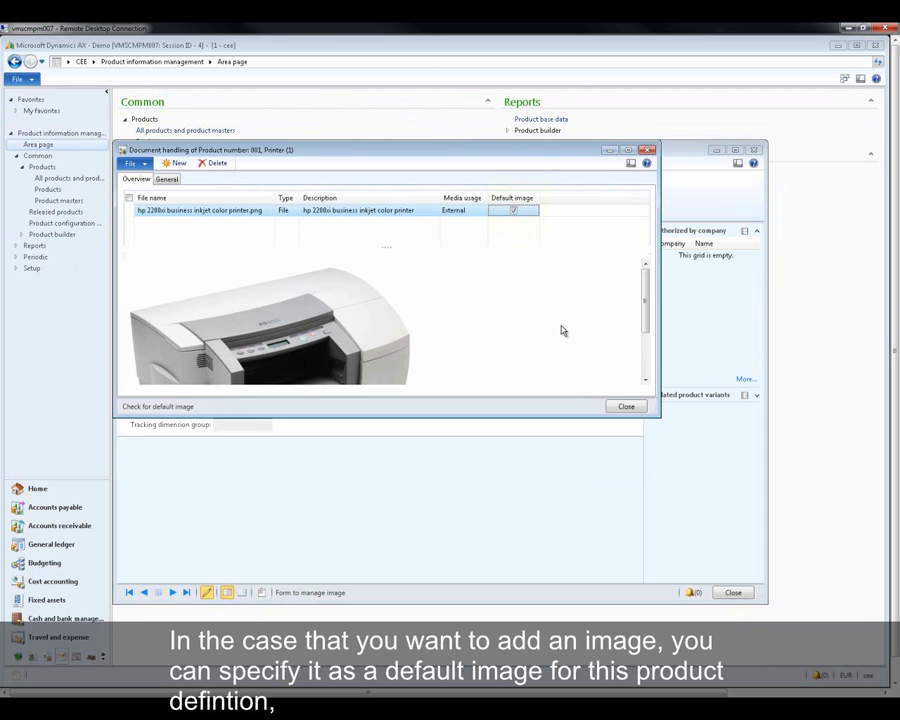
click(626, 407)
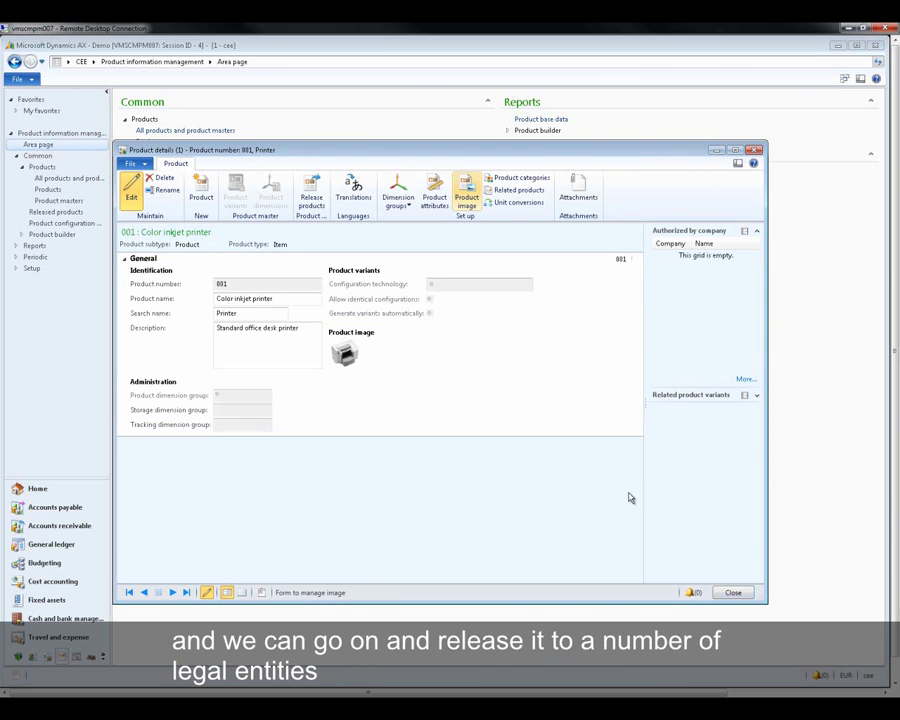
- Release product 001 to the companies ceu, CEDU and cee, and close the product details
click(309, 196)
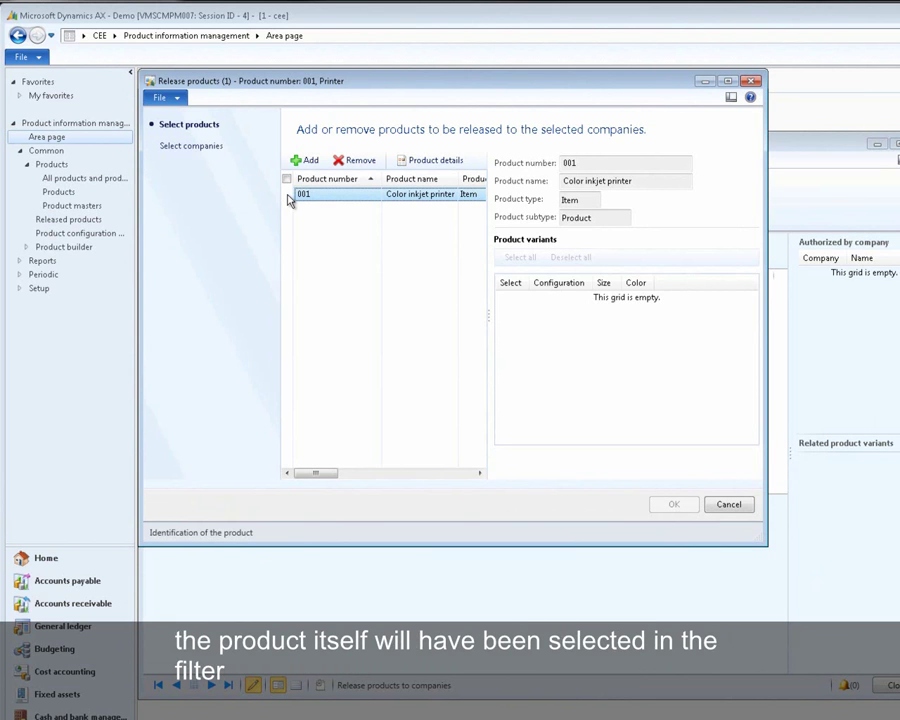
click(287, 194)
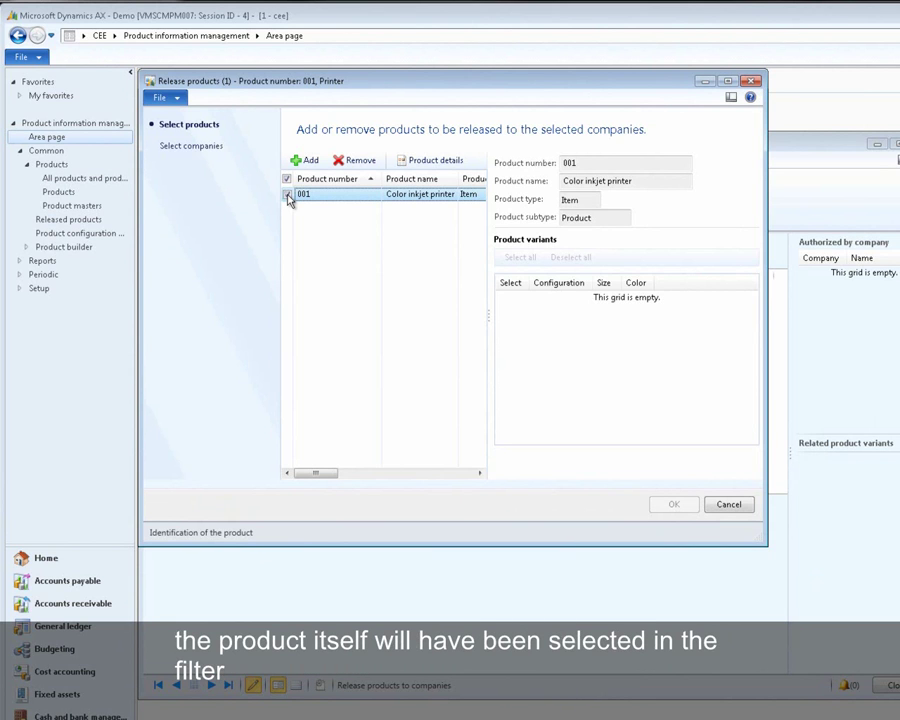
click(211, 149)
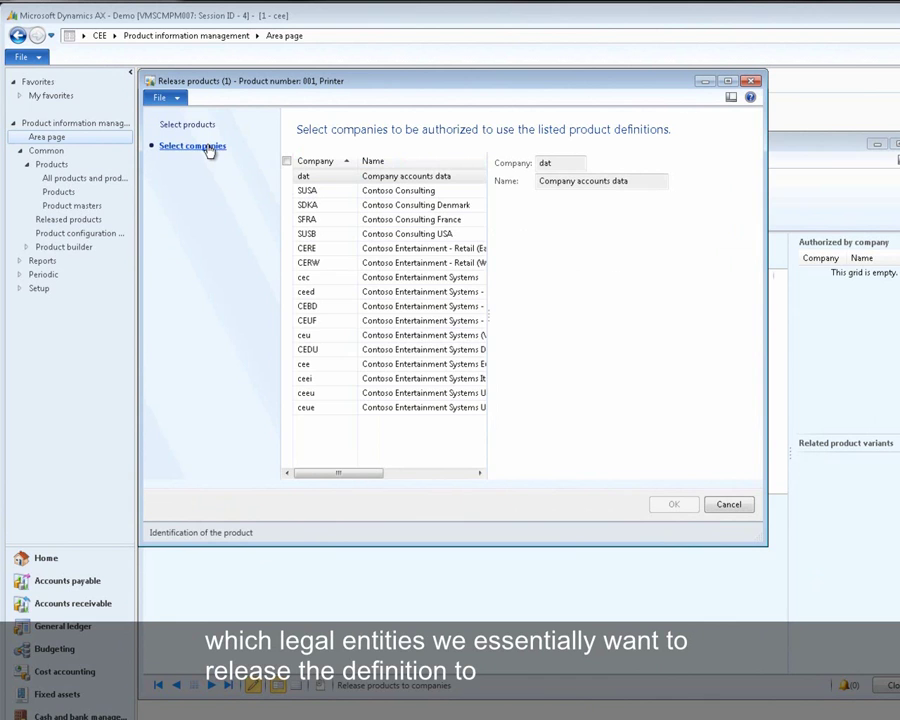
click(288, 336)
click(289, 350)
click(289, 364)
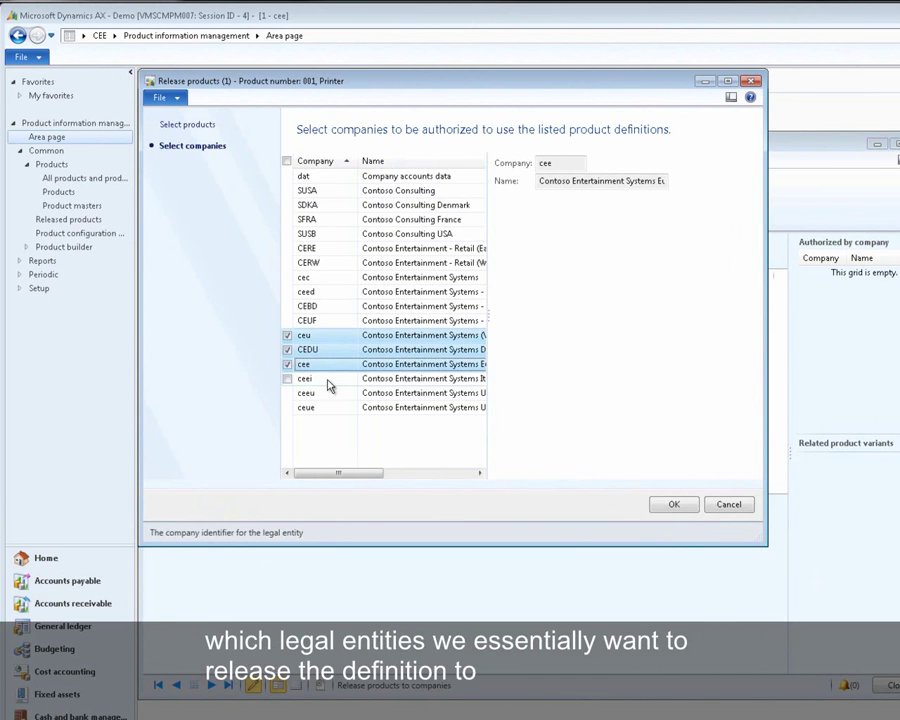
click(676, 506)
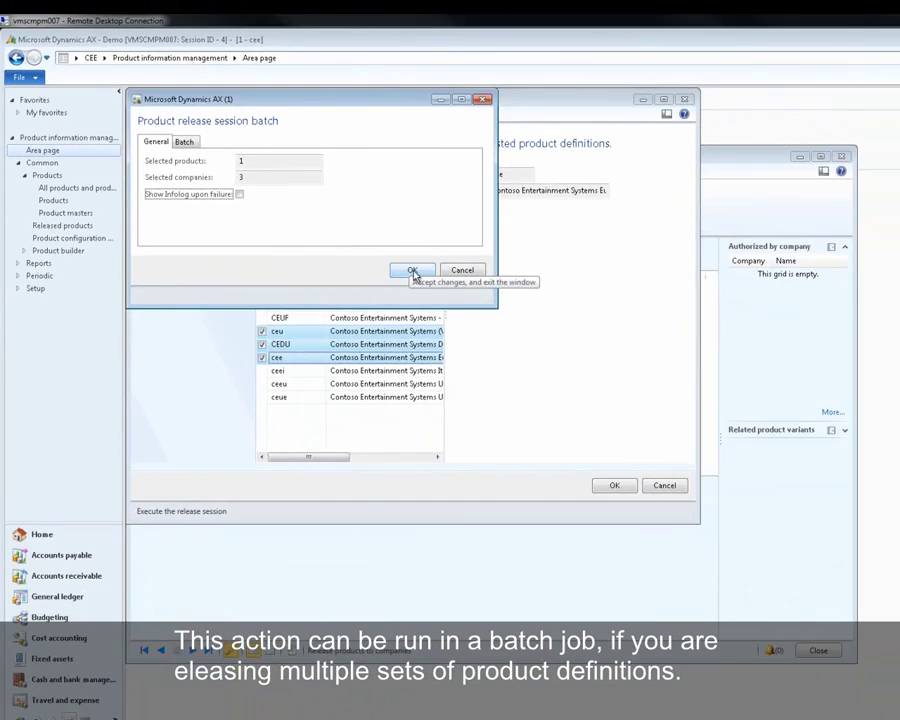
click(560, 333)
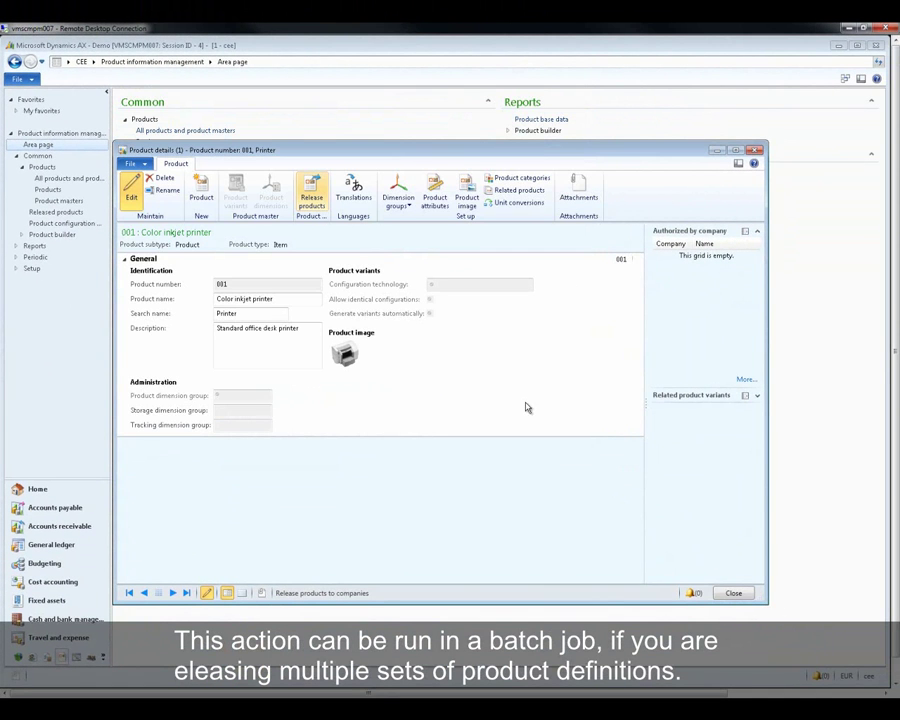
click(734, 594)
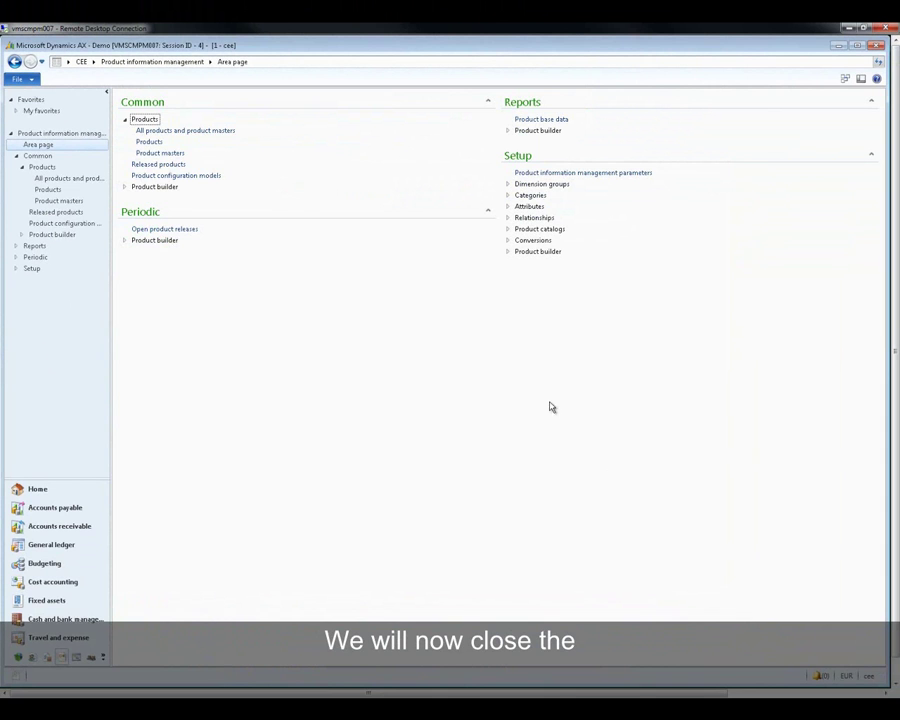
- Filter the Products list page by product name for "color" and select the Color inkjet printer record
click(147, 140)
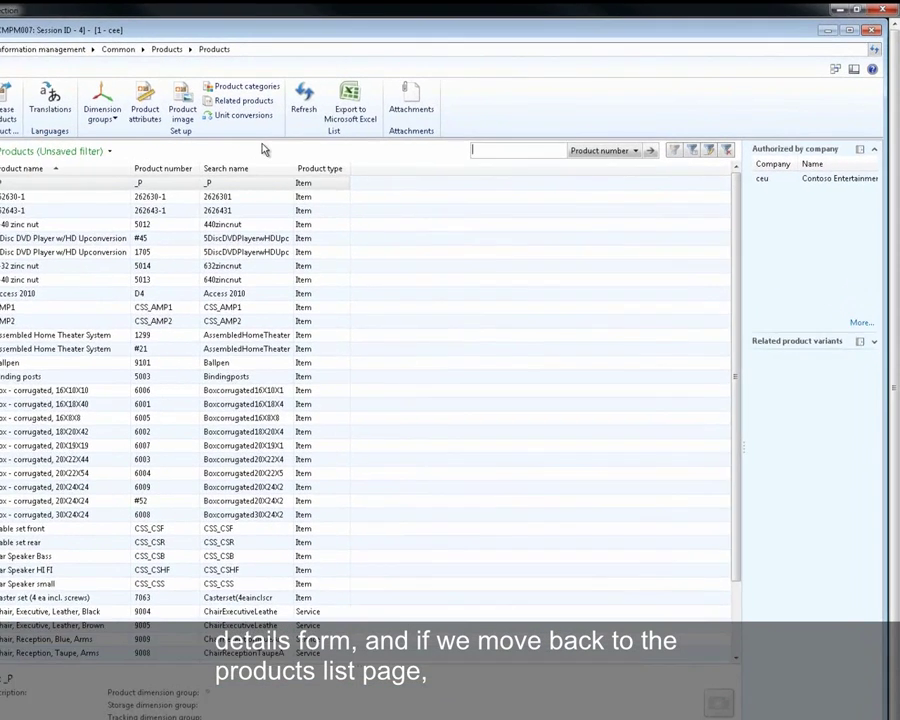
text(color)
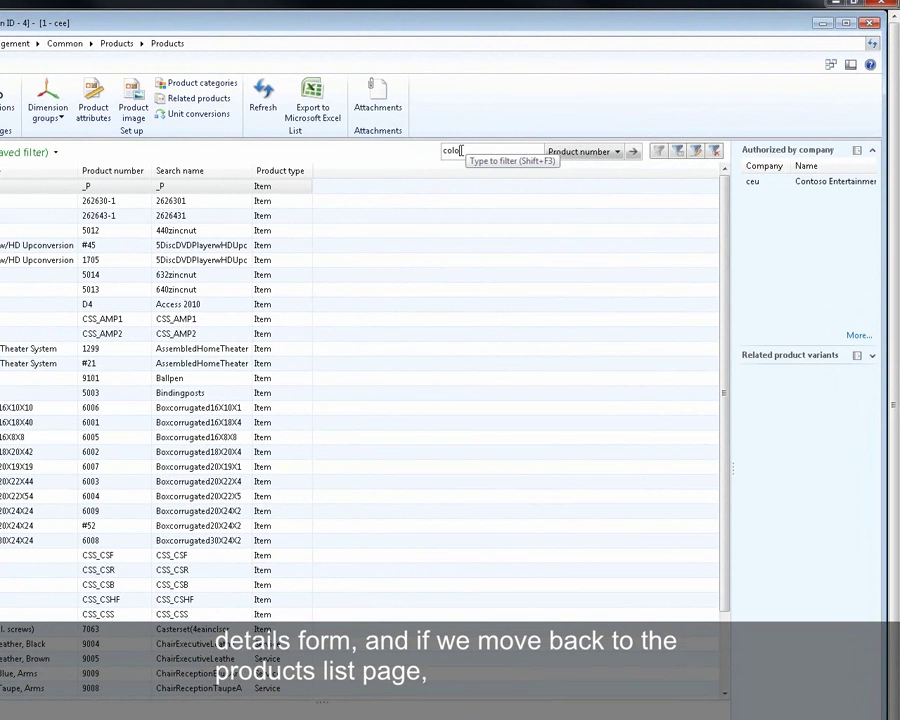
click(617, 152)
click(616, 167)
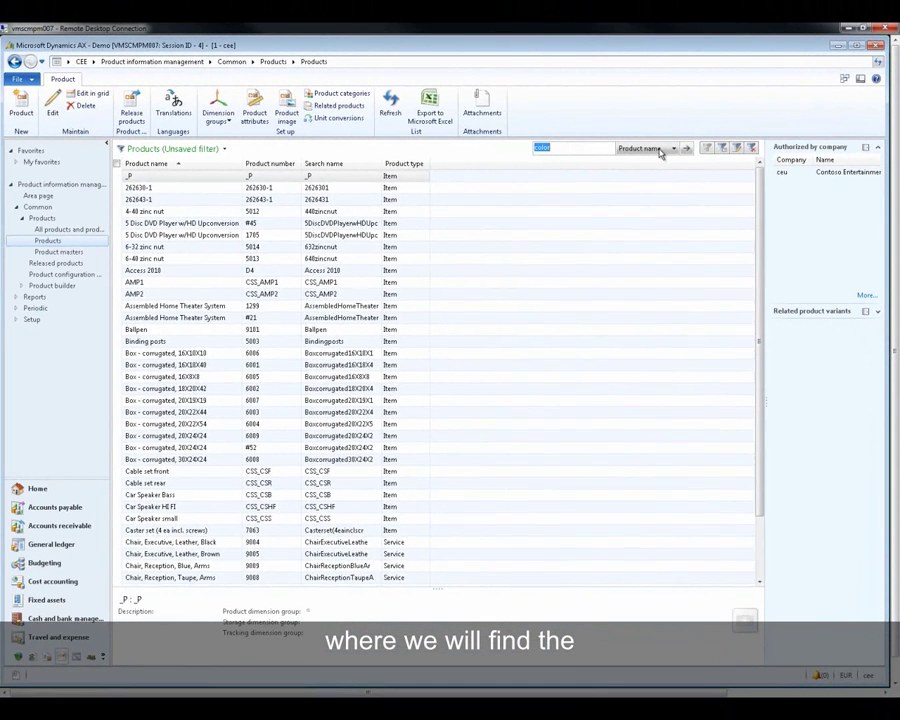
click(633, 152)
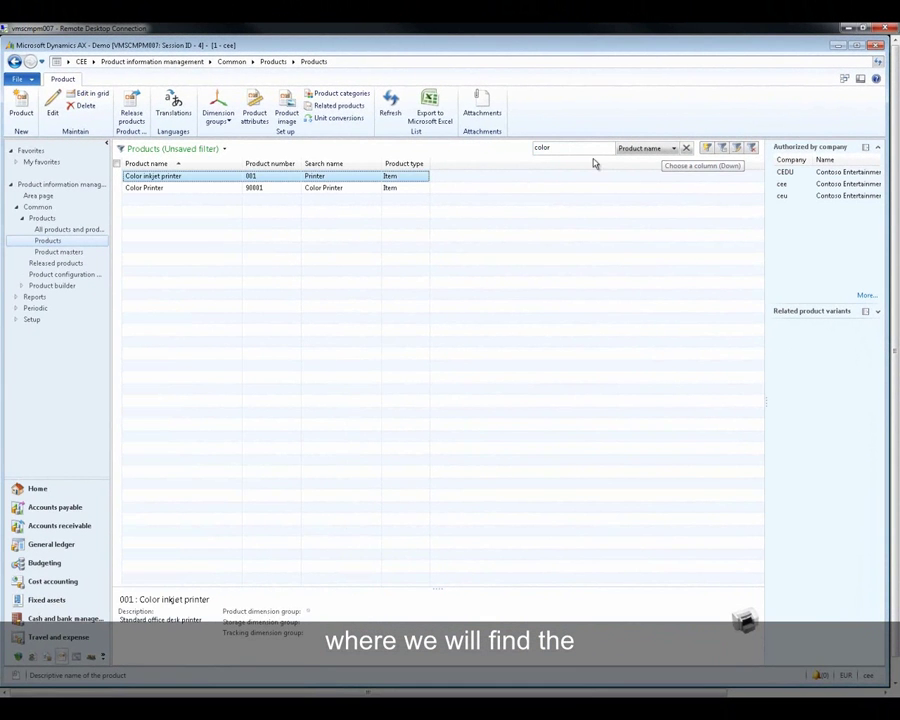
click(226, 176)
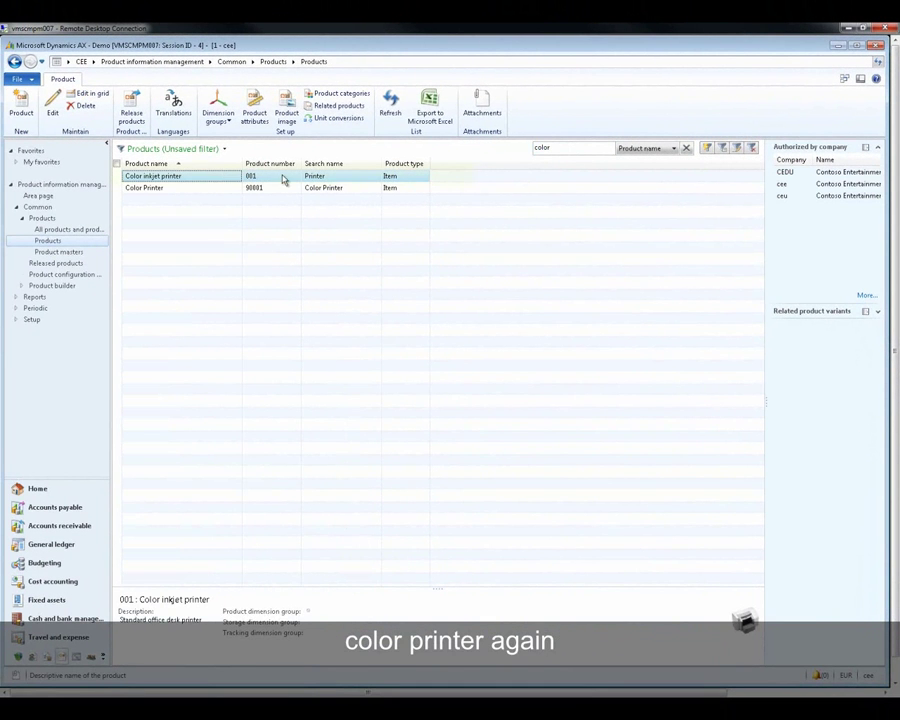